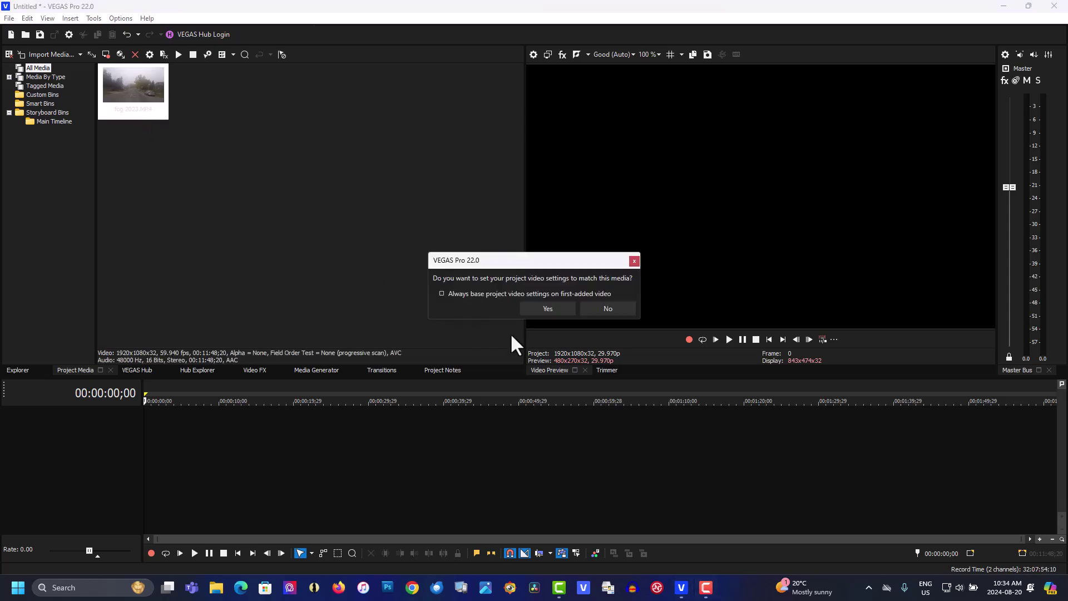
# Step: Match the project video settings to the fog clip (59.940 fps) and place the playhead partway in
pyautogui.click(548, 308)
pyautogui.click(416, 424)
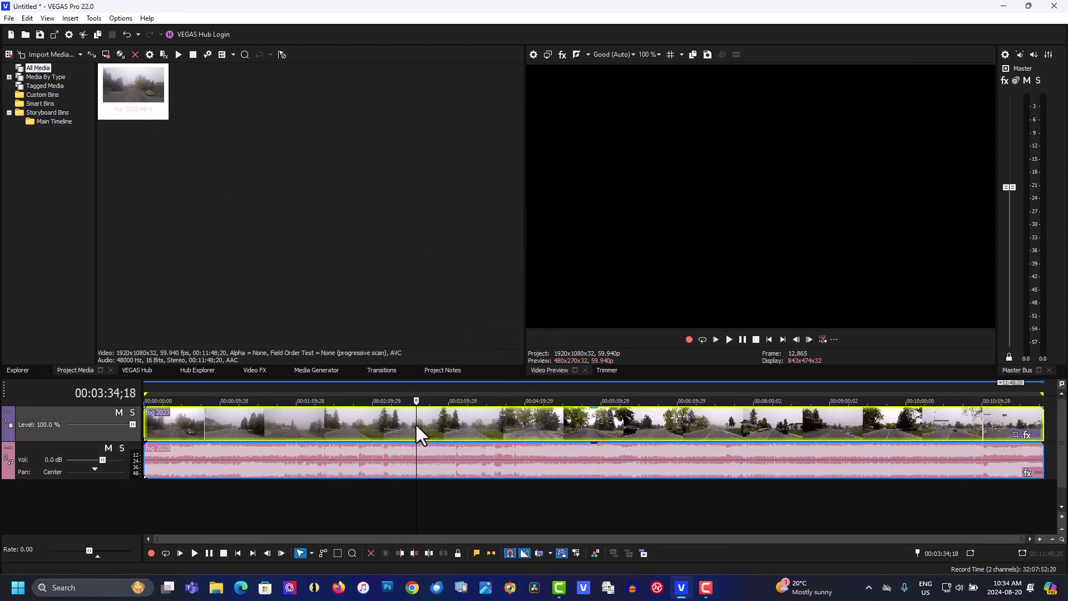
# Step: Disable resampling on the fog clip, trim off its first 2:46, and mute its audio track
pyautogui.rightClick(415, 423)
pyautogui.click(451, 562)
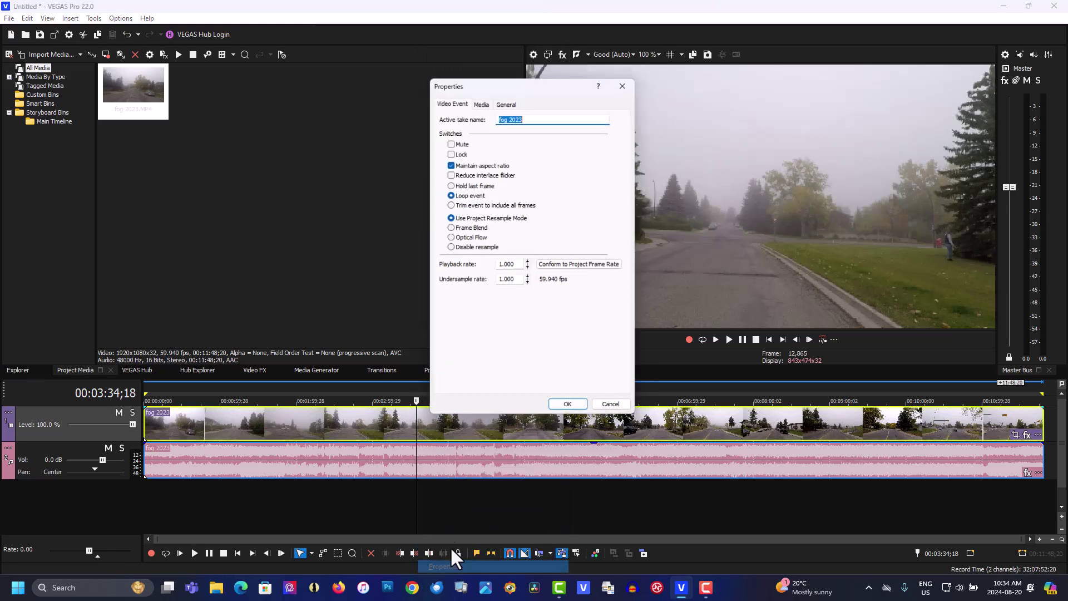
pyautogui.click(466, 247)
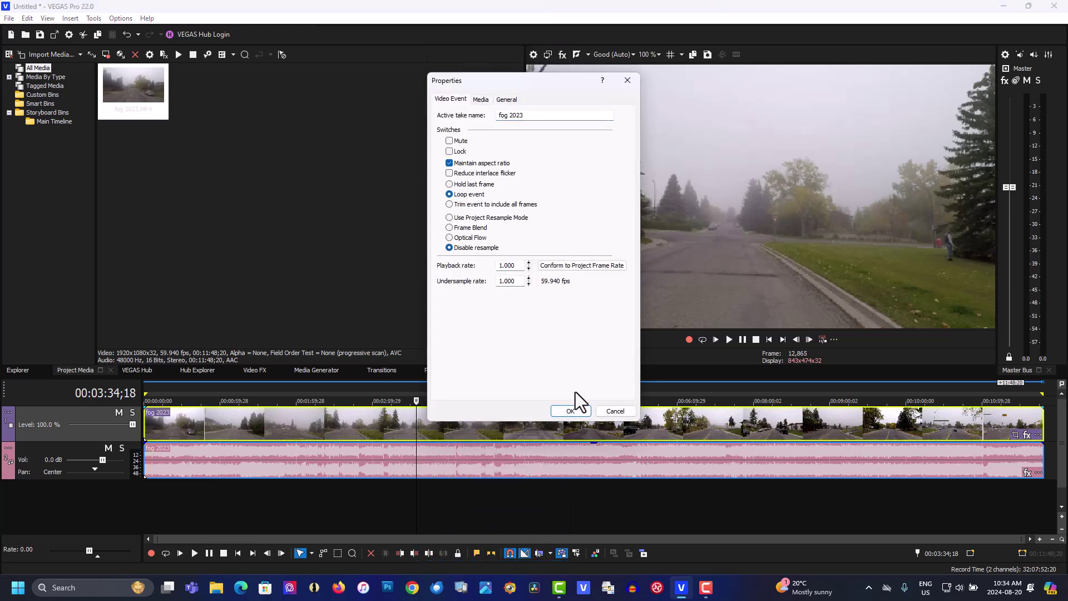
pyautogui.click(570, 412)
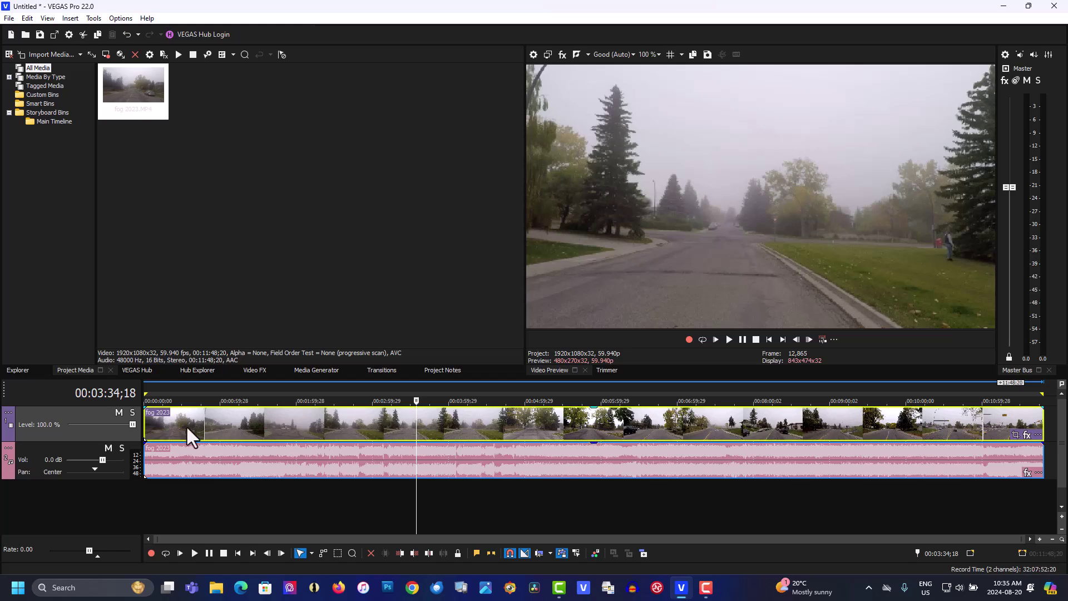
pyautogui.moveTo(147, 426); pyautogui.dragTo(454, 427)
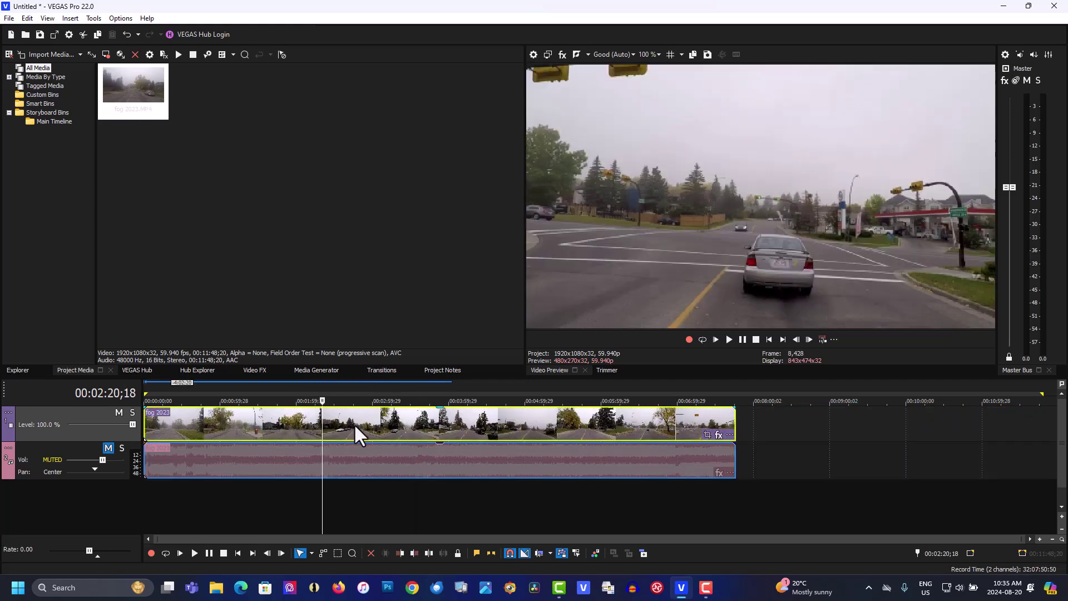
pyautogui.click(353, 424)
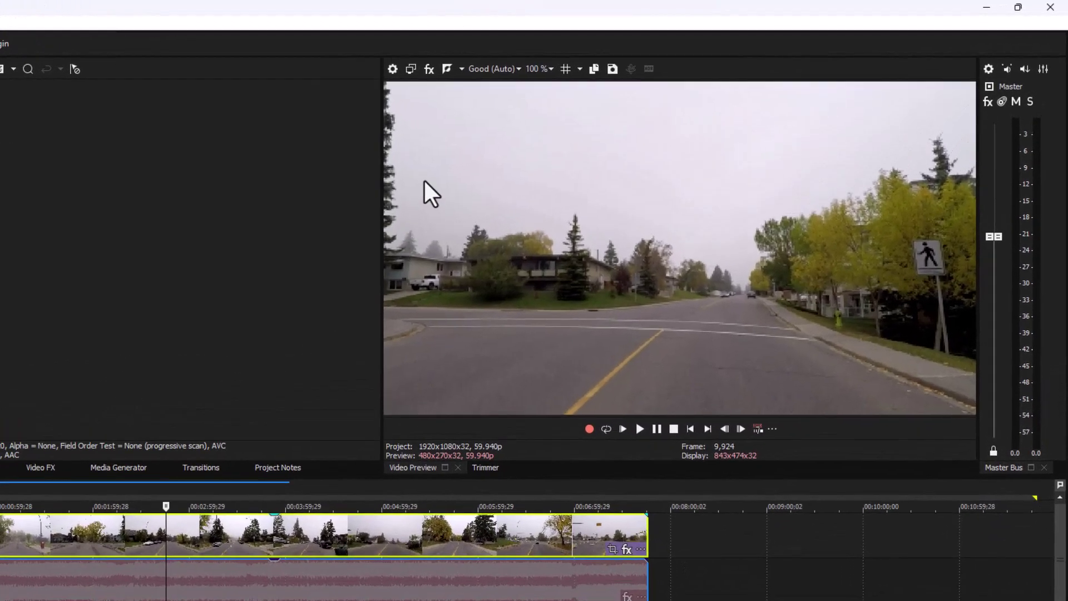
# Step: Browse the AI plug-ins and add AI Dehaze to the video output FX chain
pyautogui.click(429, 69)
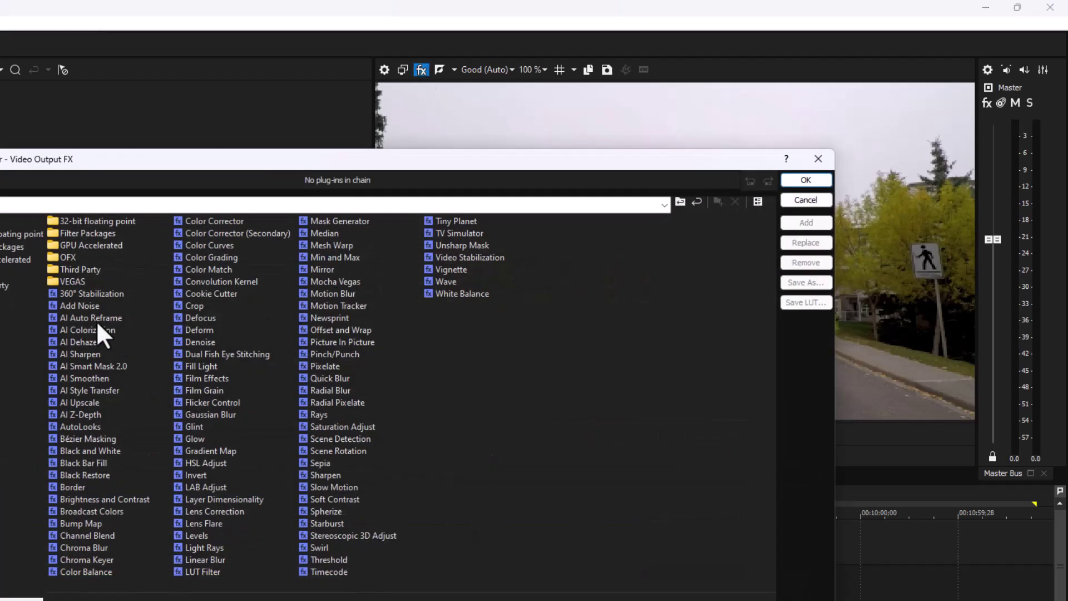
pyautogui.click(77, 316)
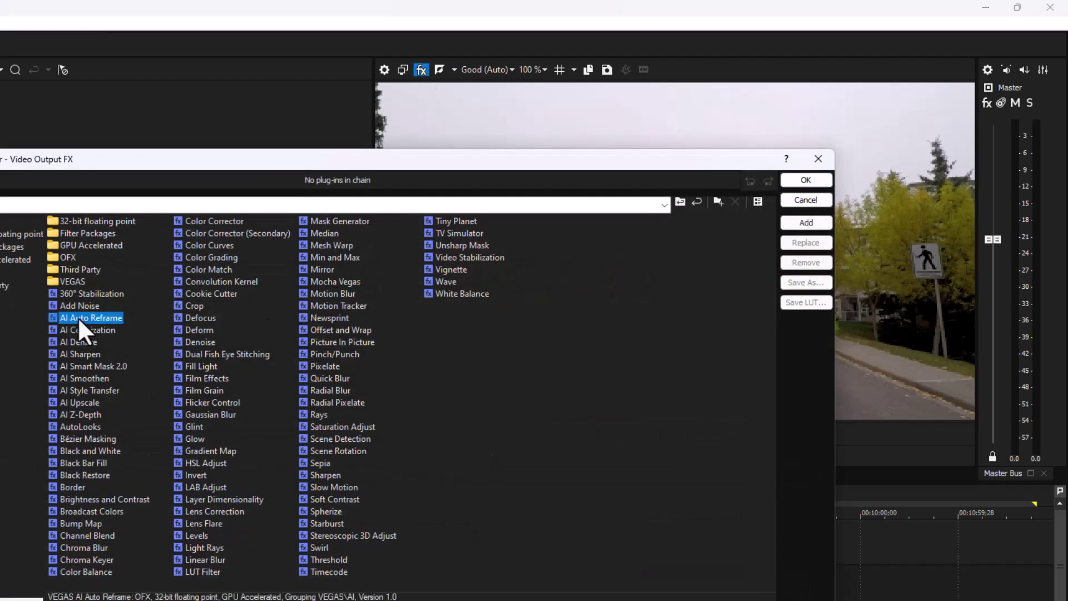
pyautogui.click(84, 329)
pyautogui.click(86, 344)
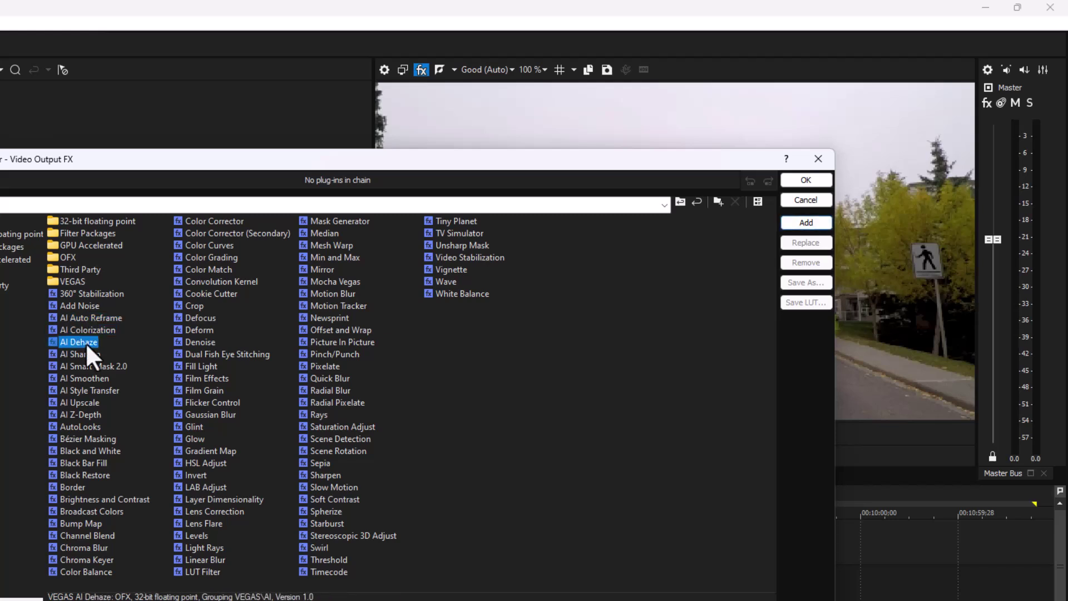
pyautogui.click(86, 356)
pyautogui.click(86, 367)
pyautogui.click(87, 377)
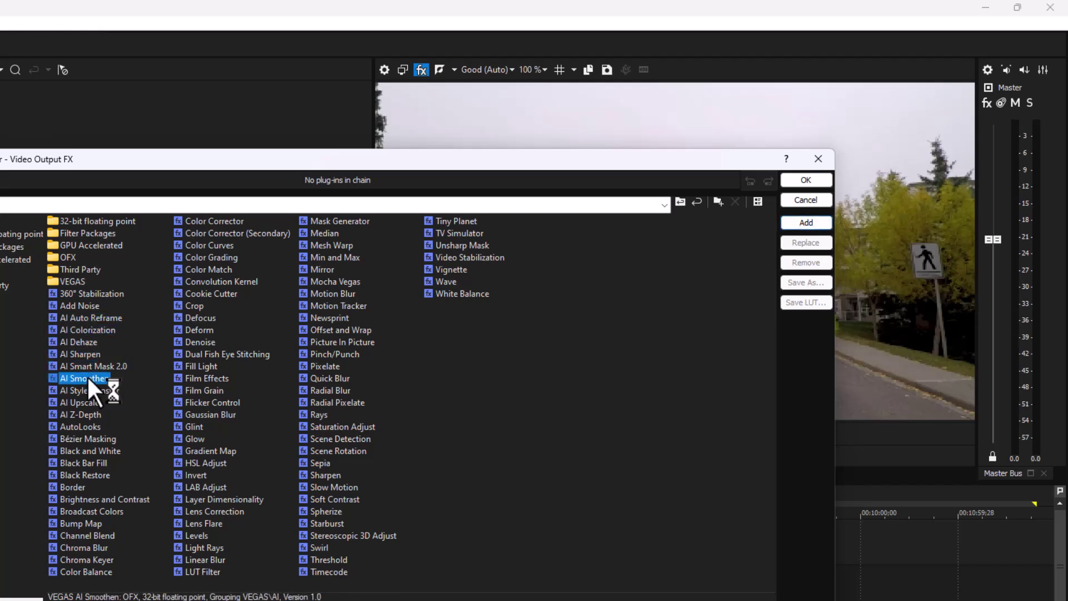
pyautogui.click(87, 389)
pyautogui.click(86, 353)
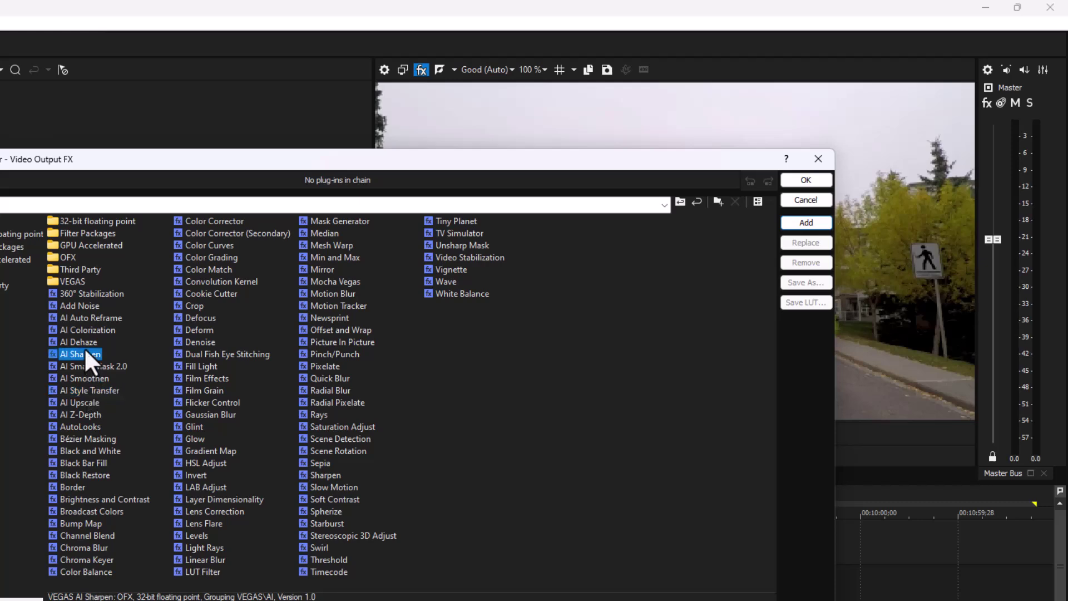
pyautogui.click(83, 343)
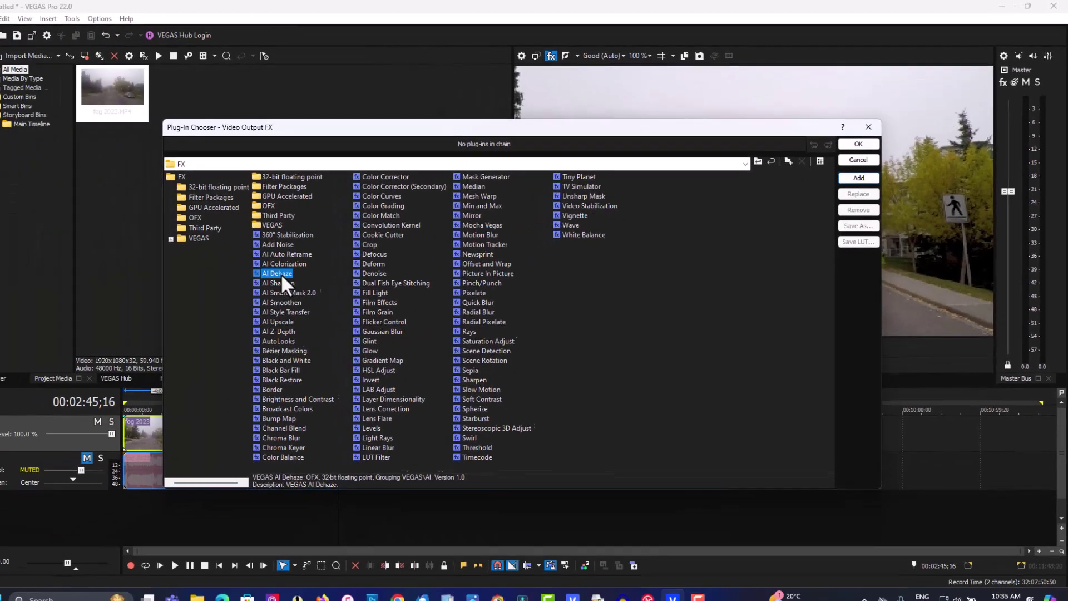
pyautogui.doubleClick(297, 267)
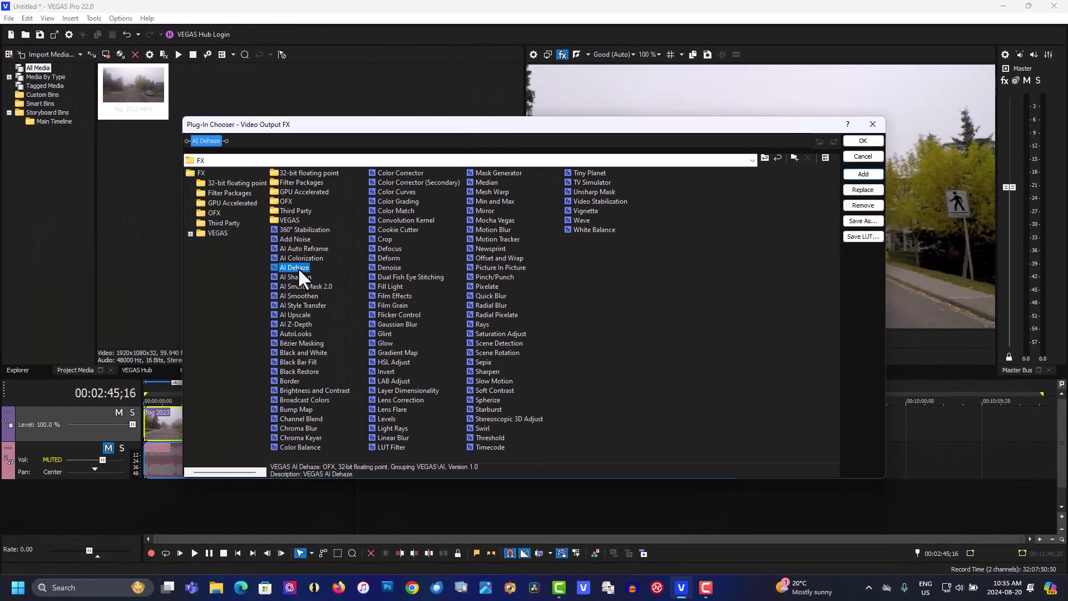
pyautogui.click(854, 143)
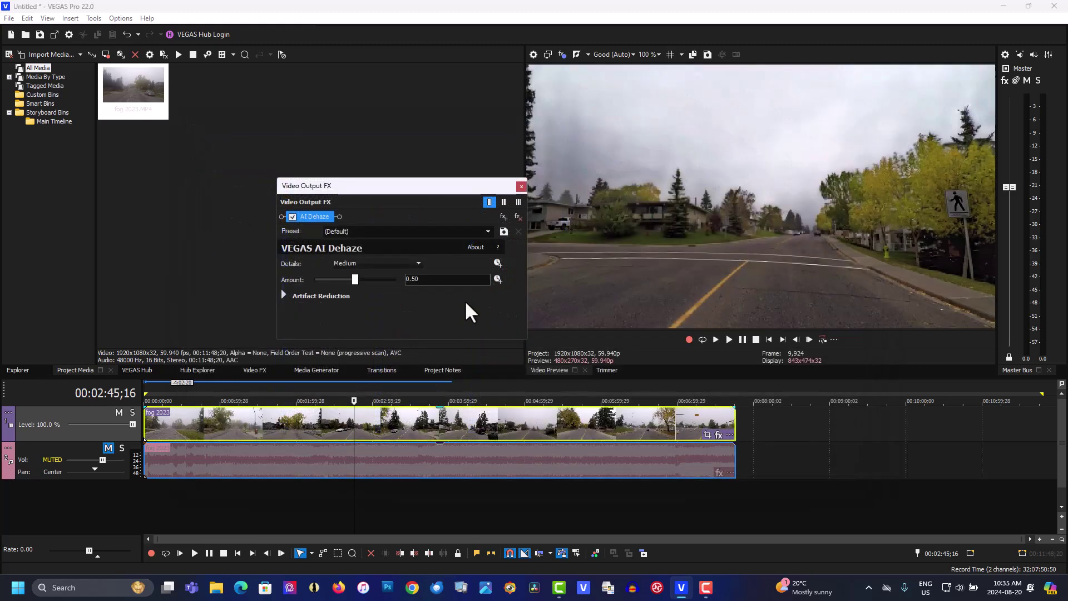
# Step: Set AI Dehaze to High details and 0.36 amount with split-screen preview enabled
pyautogui.click(413, 265)
pyautogui.click(398, 286)
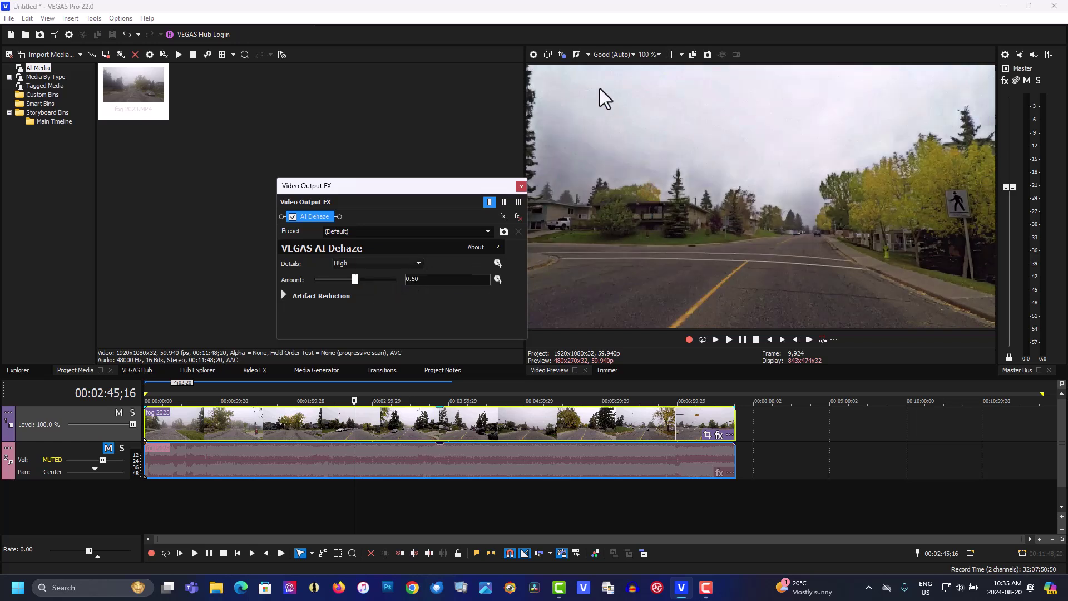
pyautogui.click(578, 54)
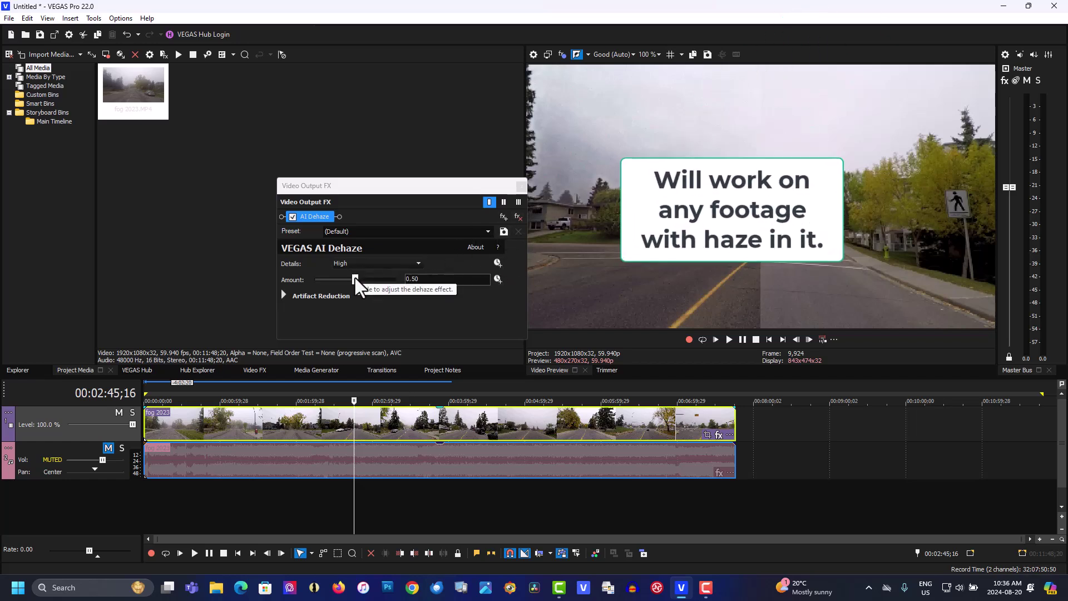
pyautogui.moveTo(355, 277); pyautogui.dragTo(336, 278)
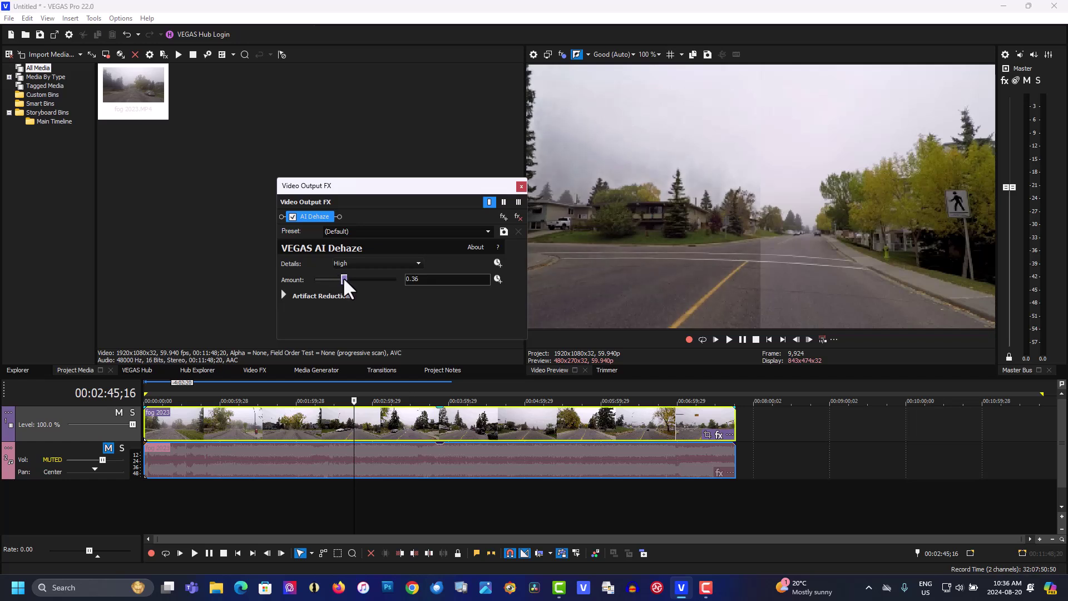
pyautogui.click(521, 186)
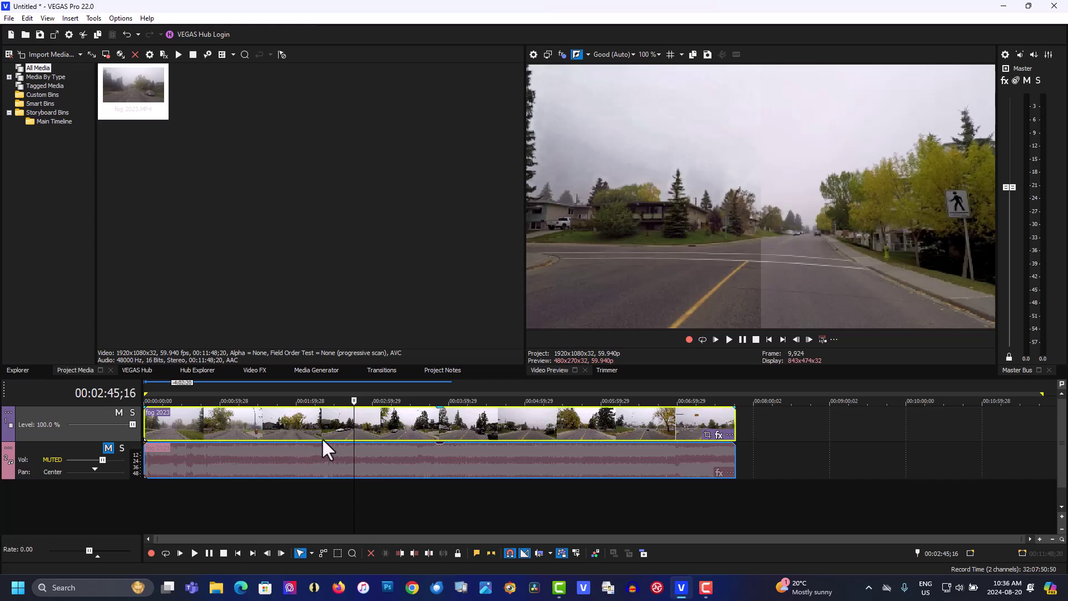
# Step: Play and pause the split-screen comparison, then bring back the Video Output FX settings
pyautogui.click(730, 339)
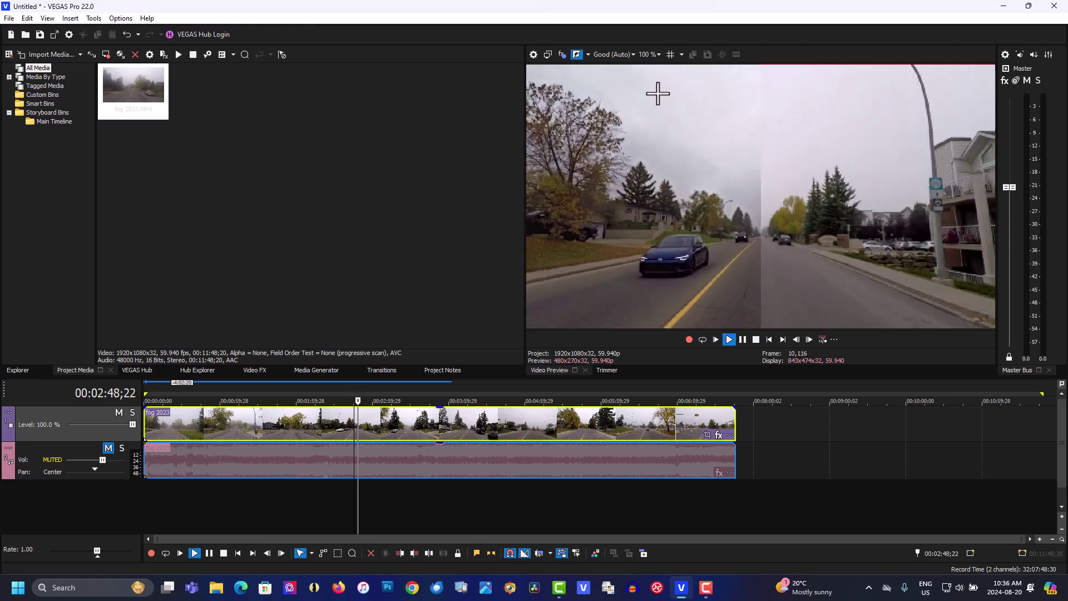
pyautogui.click(742, 340)
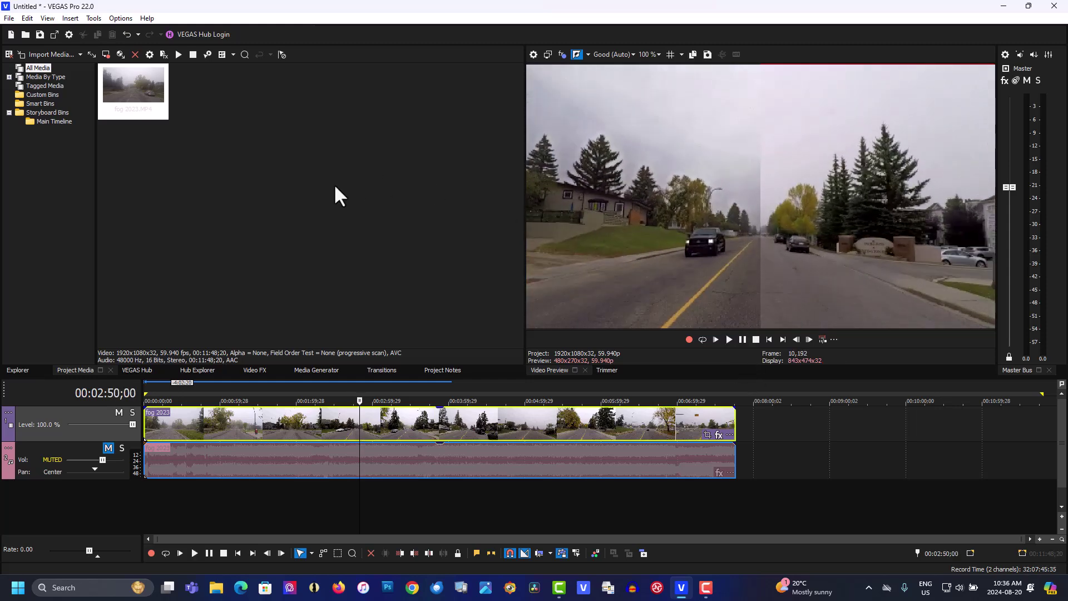
pyautogui.click(561, 56)
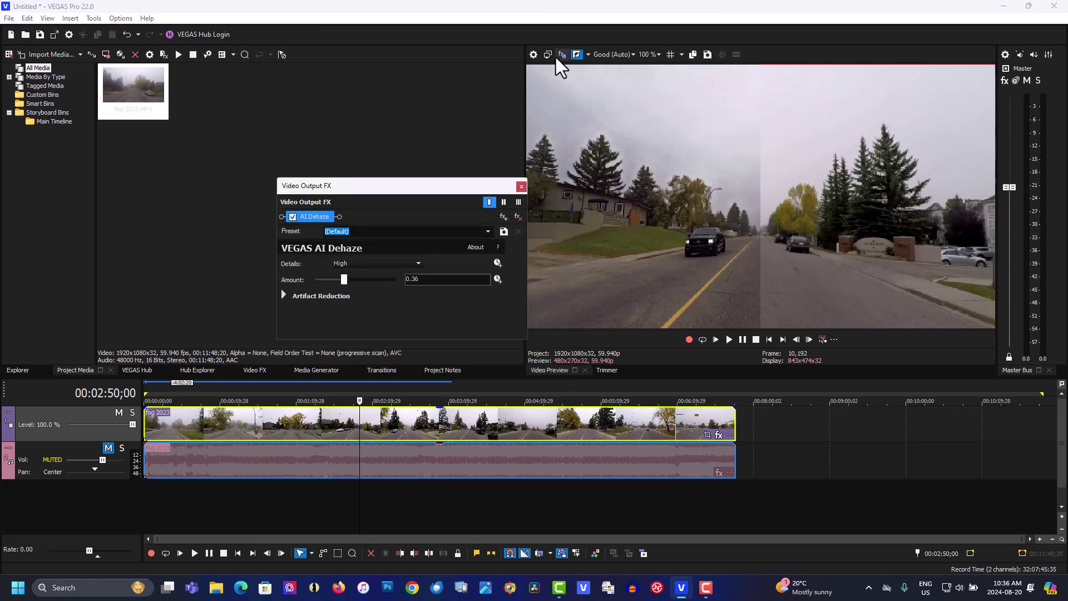
# Step: Insert AI Smoothen from the Plug-In Chooser after AI Dehaze in the output chain
pyautogui.click(504, 217)
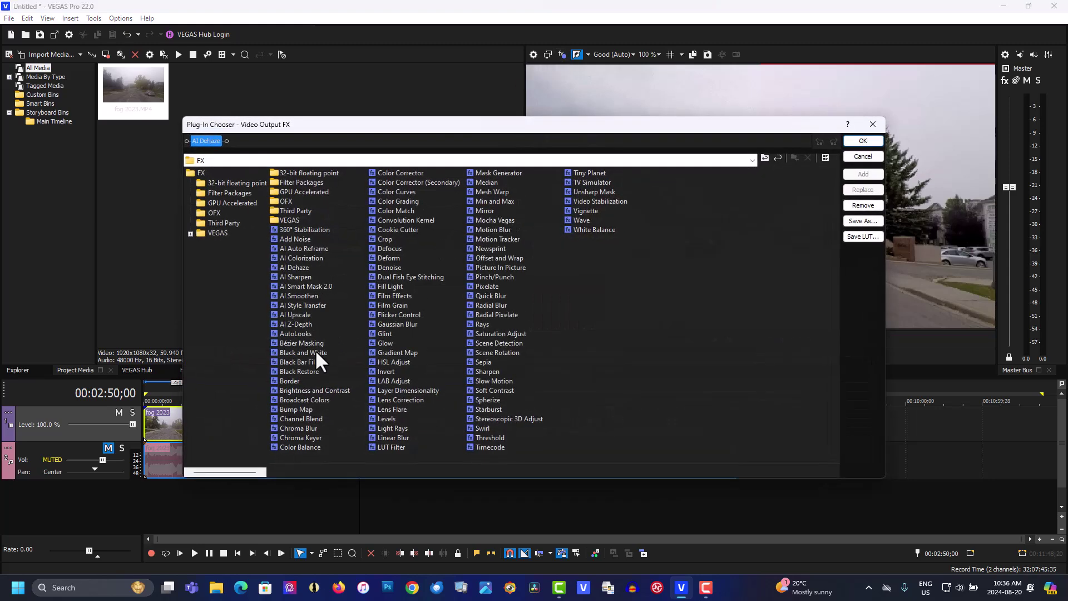
pyautogui.click(300, 297)
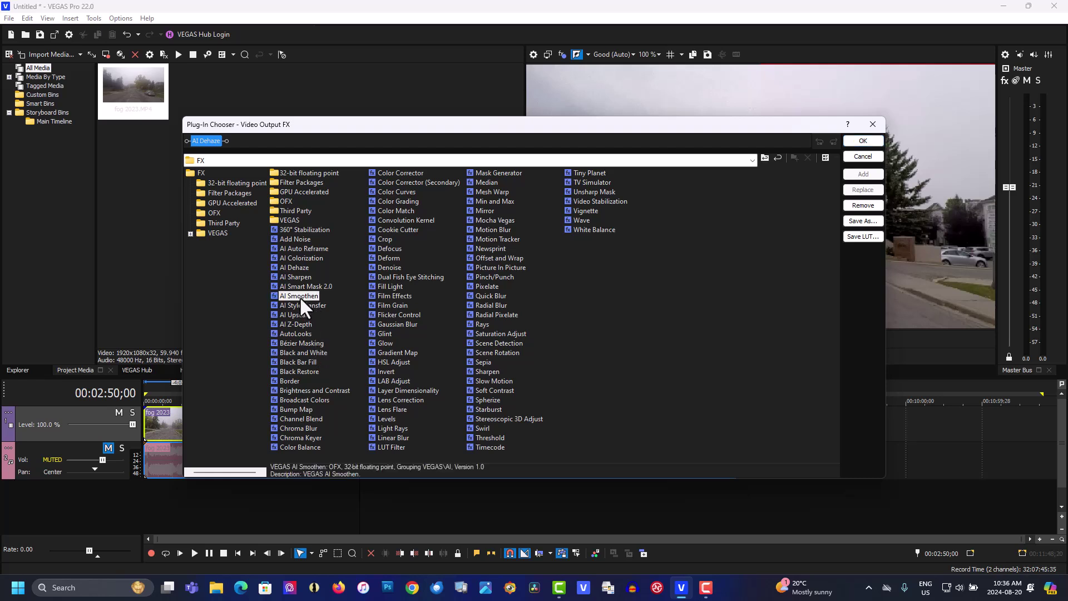
pyautogui.doubleClick(299, 295)
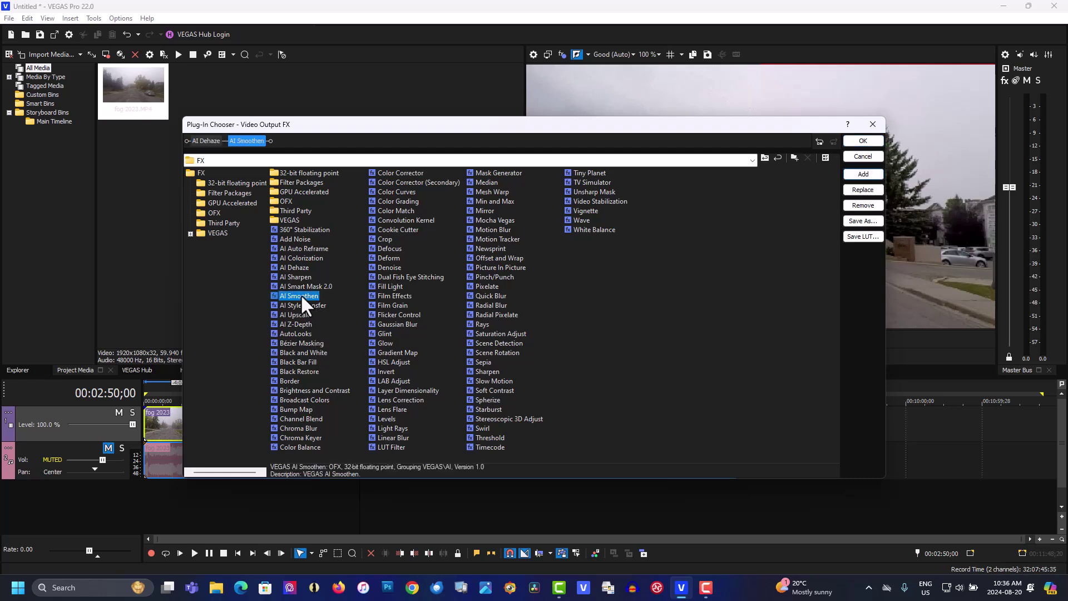
# Step: Give AI Smoothen High details and a 0.16 amount, then start playback to check it
pyautogui.click(864, 141)
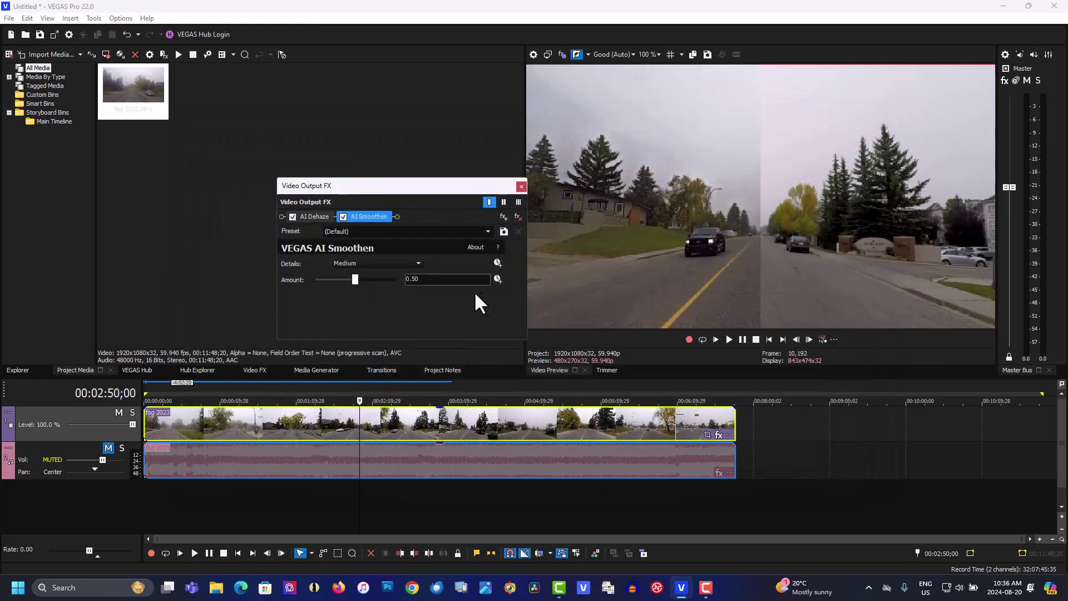
pyautogui.click(399, 261)
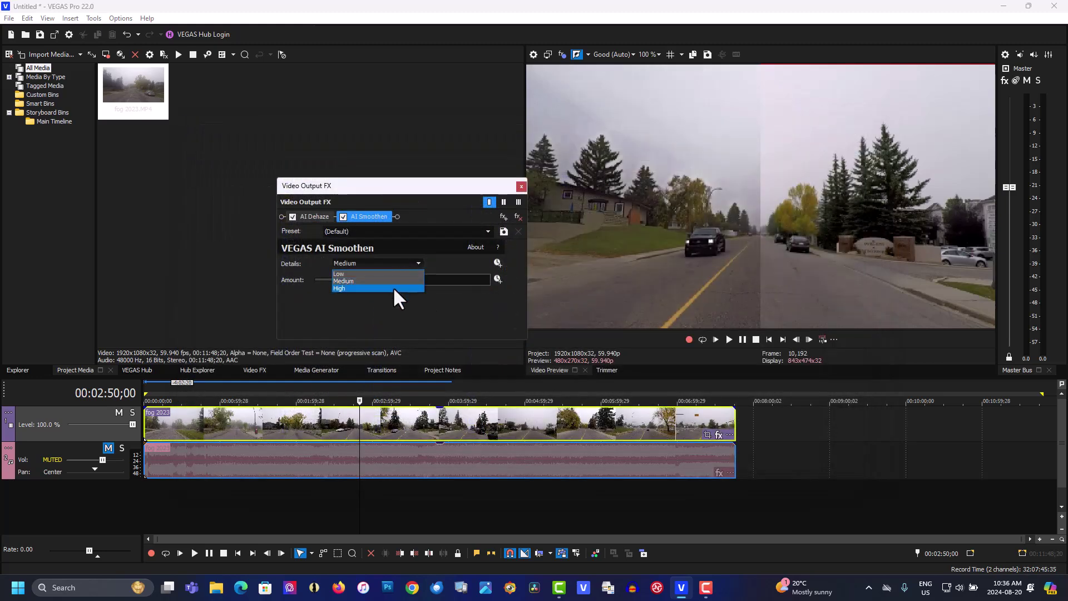
pyautogui.click(393, 286)
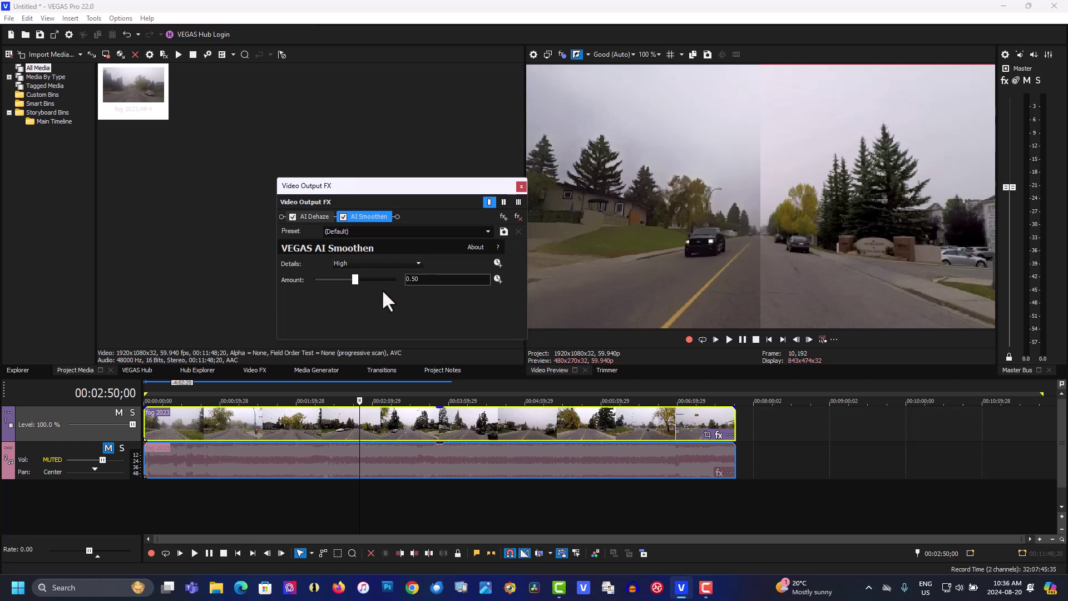
pyautogui.moveTo(355, 278); pyautogui.dragTo(329, 280)
pyautogui.moveTo(321, 276); pyautogui.dragTo(324, 278)
pyautogui.click(731, 339)
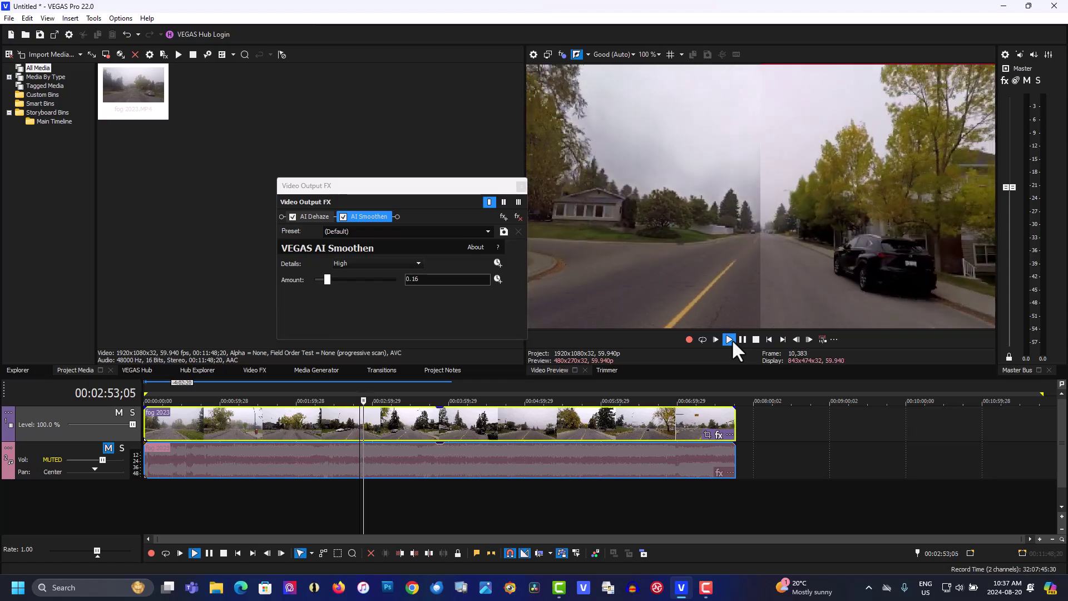
# Step: Switch preview quality to Best (Full) and play the comparison, pausing at 00:03:11;07
pyautogui.click(741, 341)
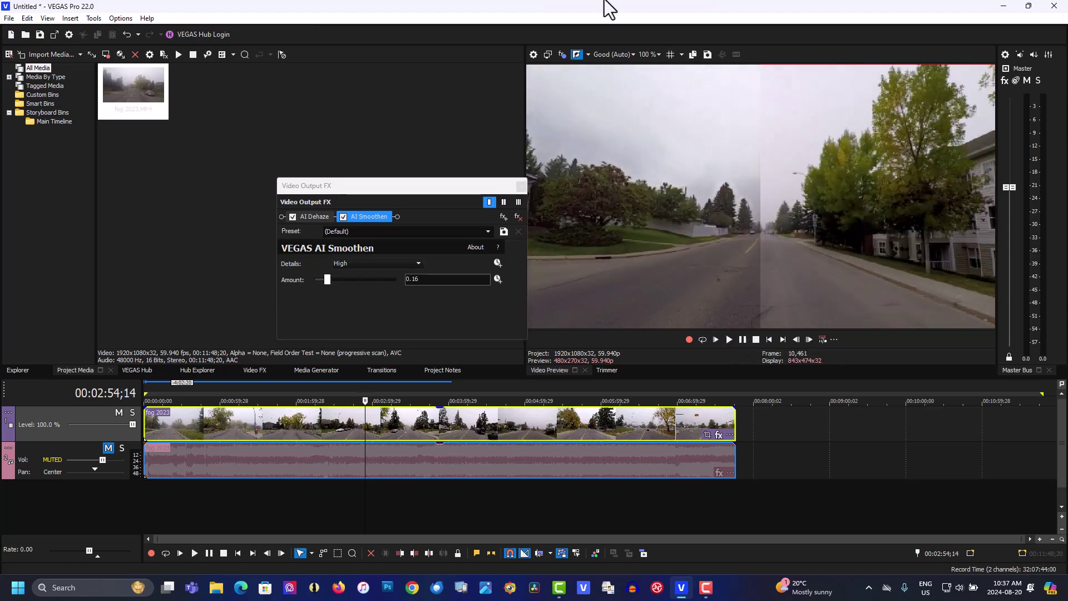
pyautogui.click(596, 57)
pyautogui.moveTo(614, 108)
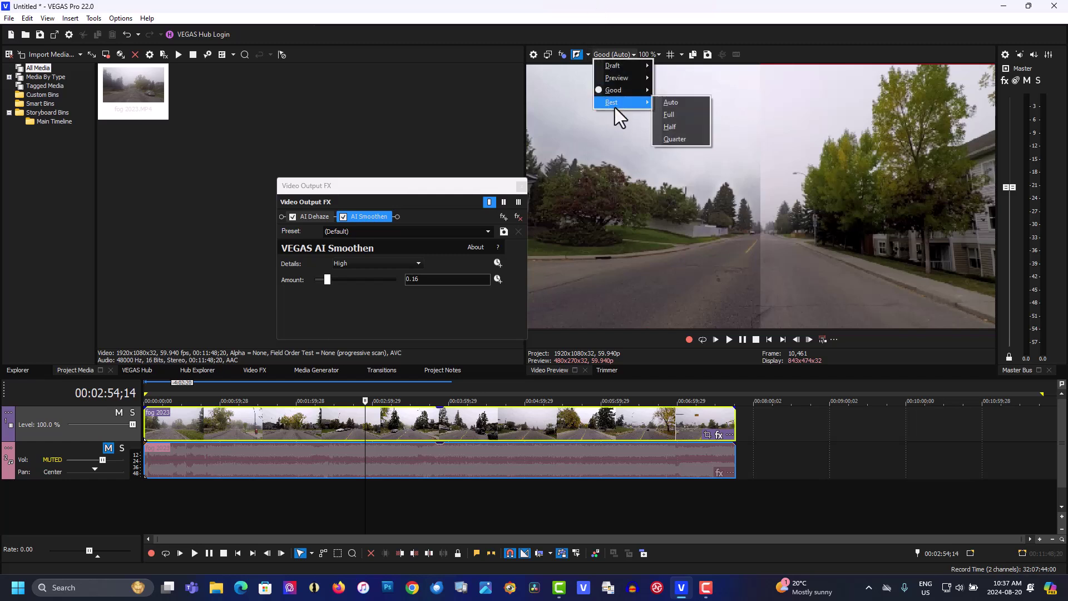
pyautogui.click(673, 111)
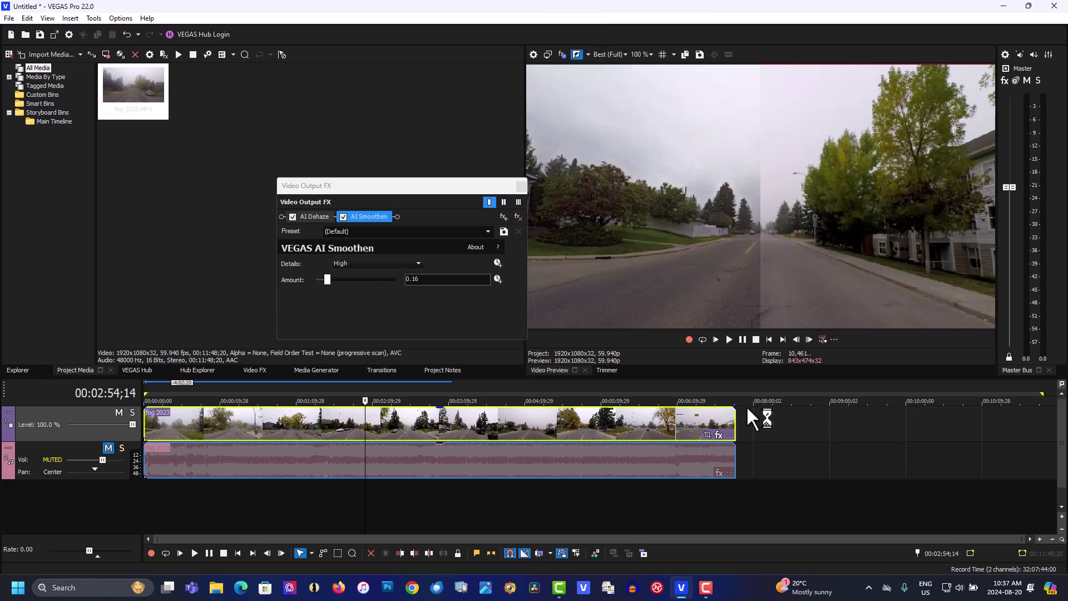
pyautogui.click(729, 340)
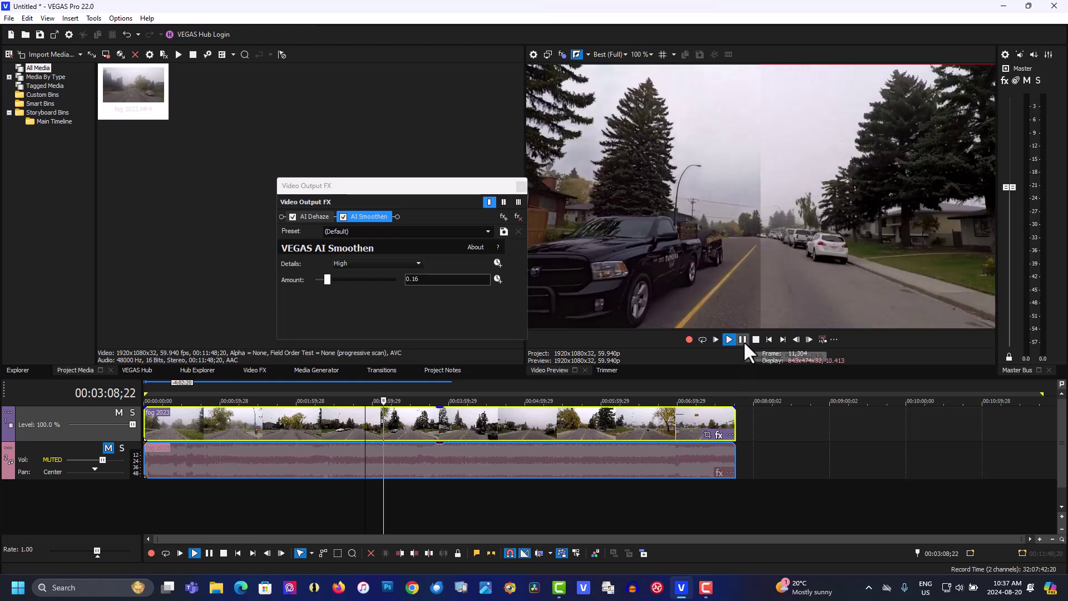
pyautogui.click(744, 340)
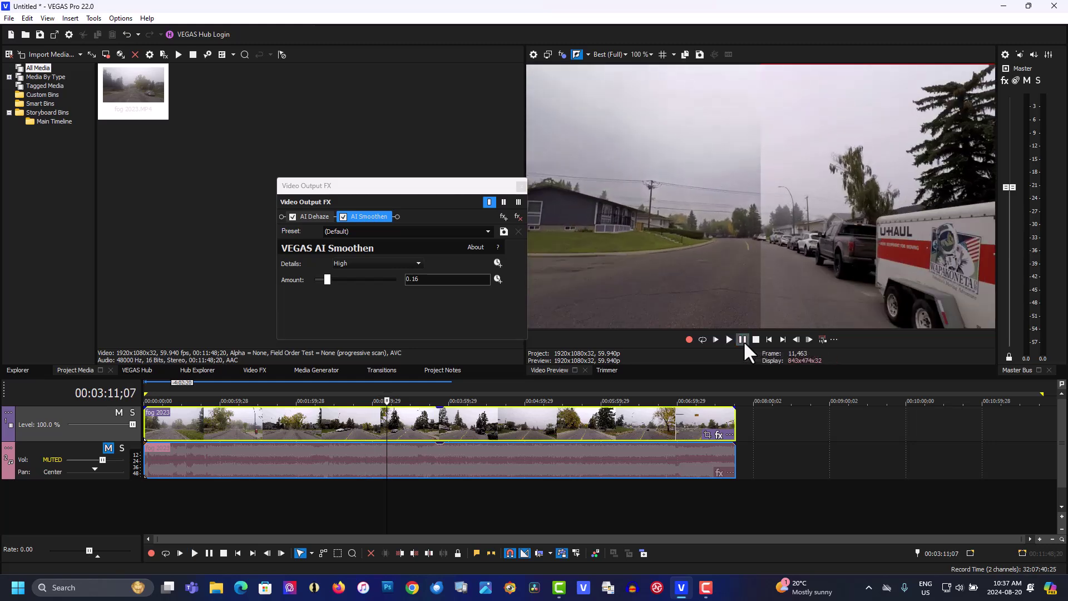